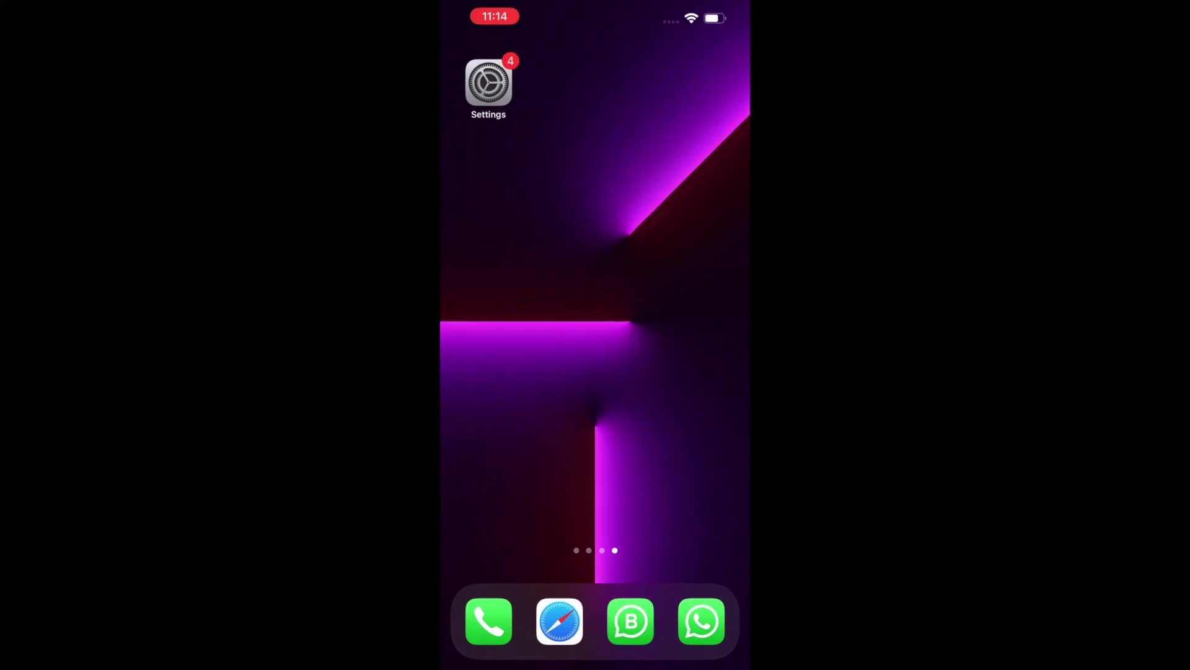
- Open the iPhone Settings app and bring the Mail entry into view
click(489, 82)
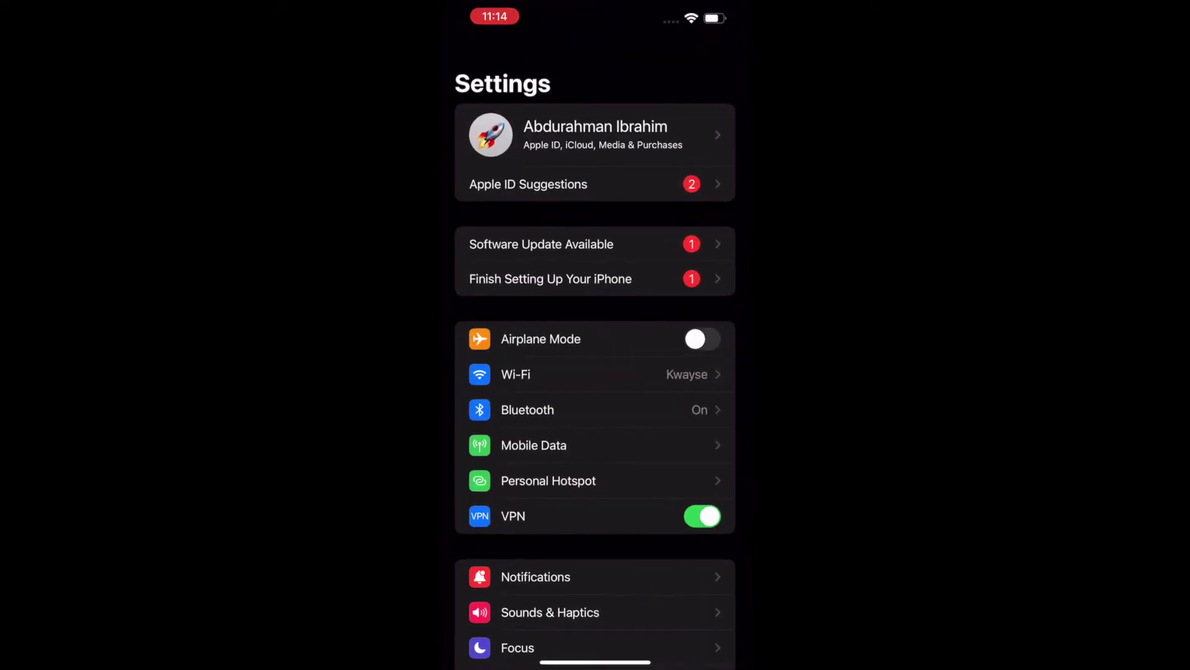
scroll(596, 372, down, 5)
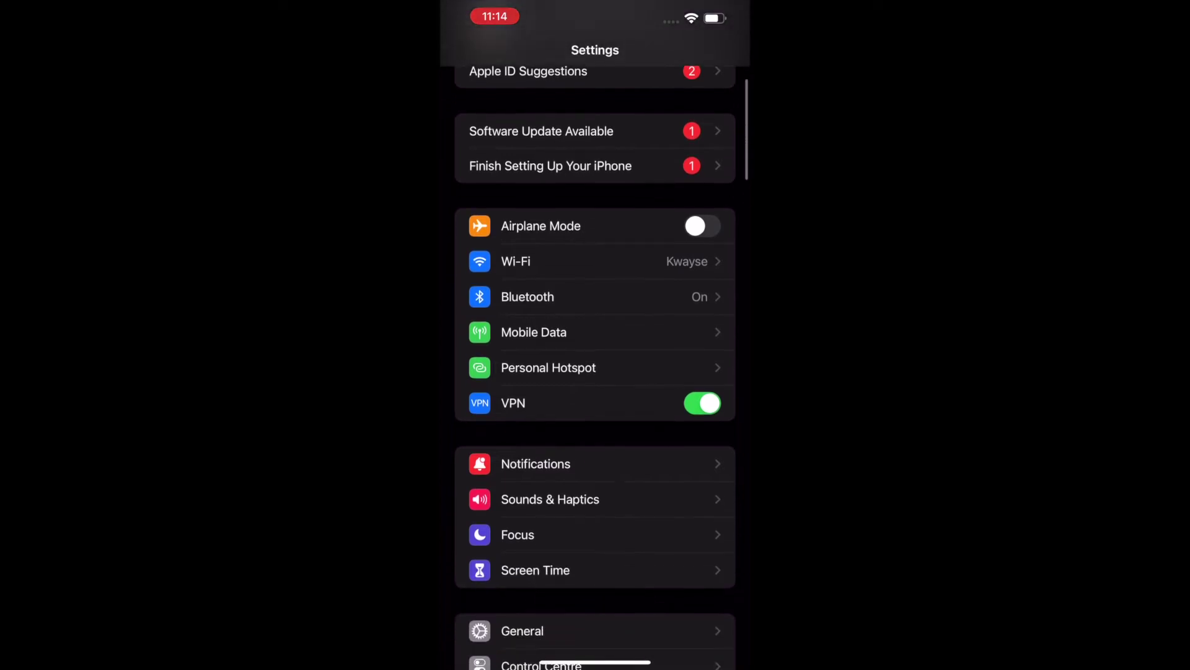
scroll(595, 372, down, 2)
scroll(595, 372, down, 2)
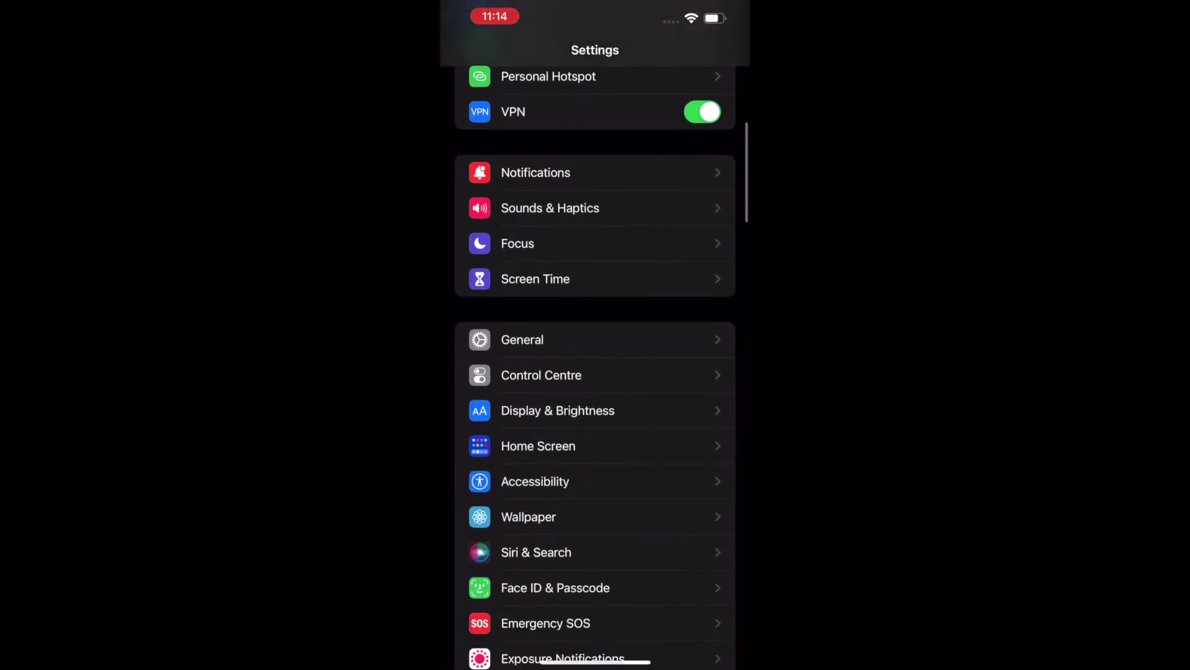
scroll(596, 372, down, 2)
scroll(595, 373, down, 2)
scroll(595, 373, down, 1)
scroll(596, 372, down, 3)
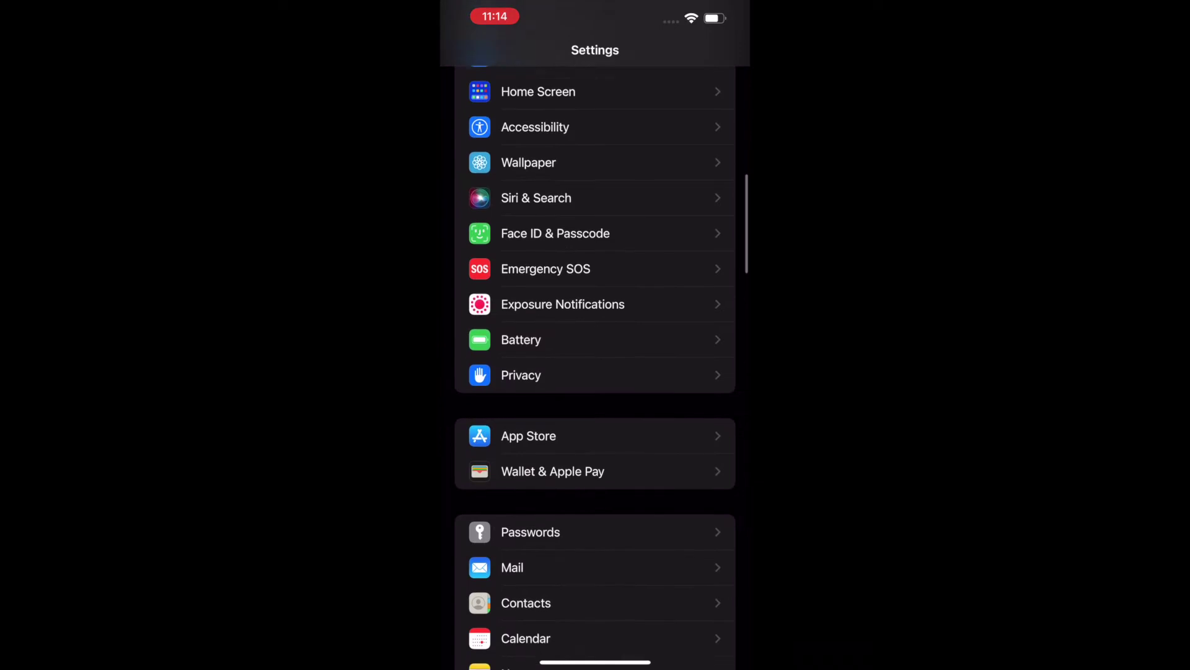
scroll(595, 372, down, 1)
scroll(595, 373, down, 3)
scroll(595, 372, down, 2)
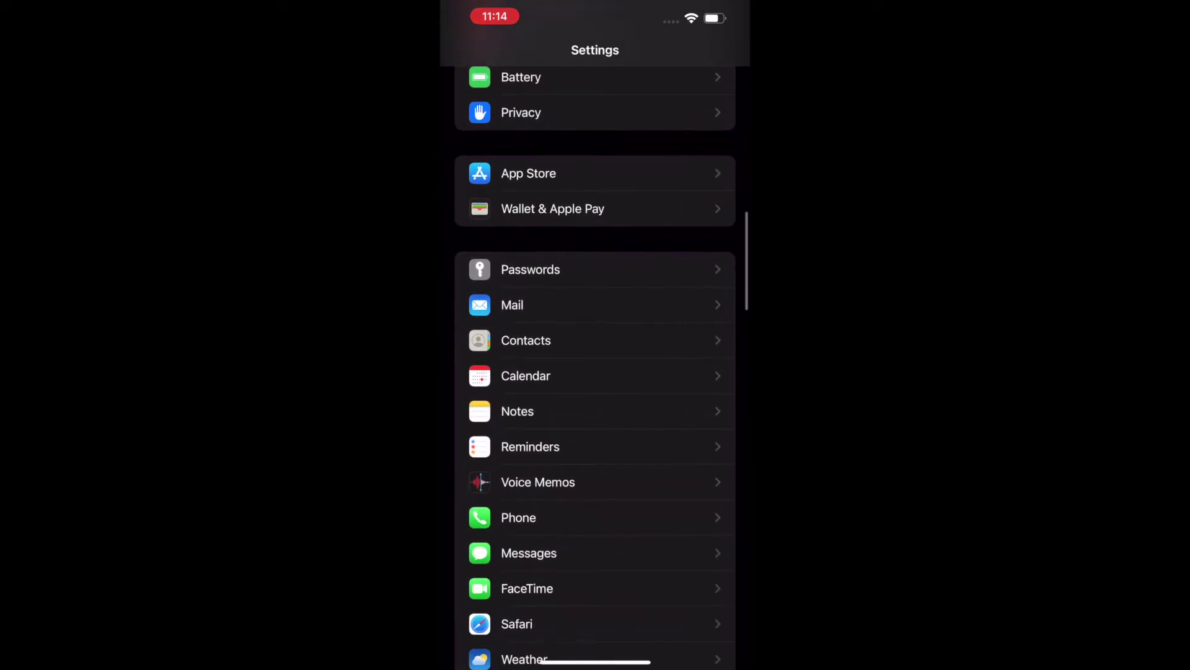
- Go to Mail > Accounts > Add Account and choose the Other provider
click(595, 304)
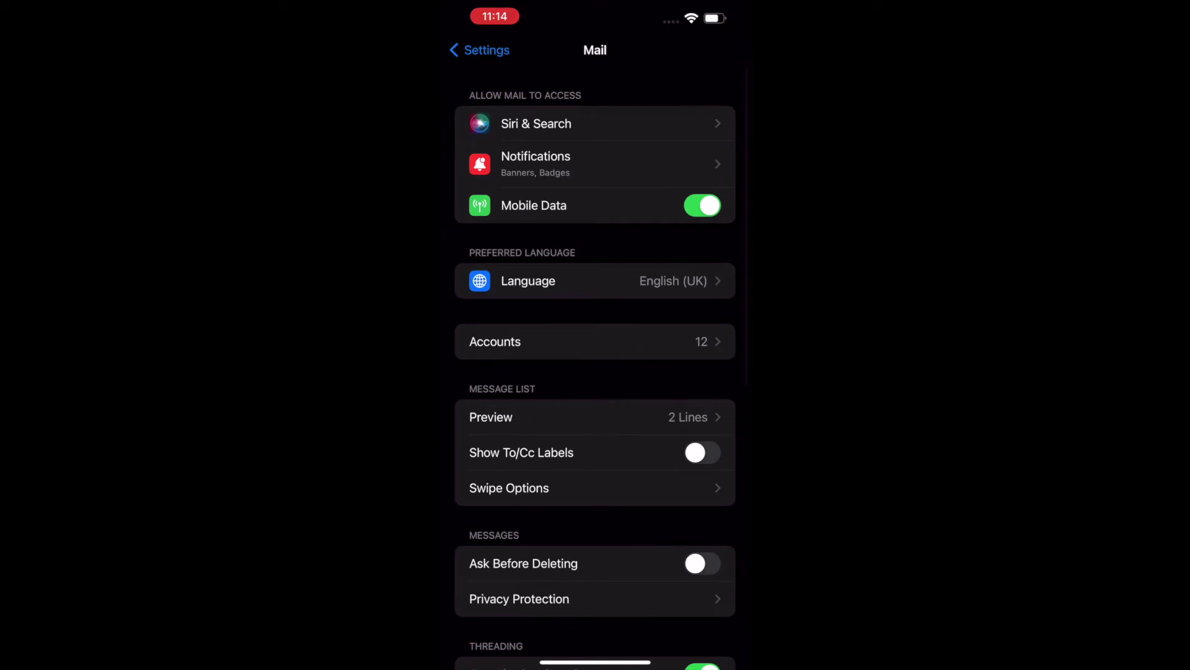
click(596, 341)
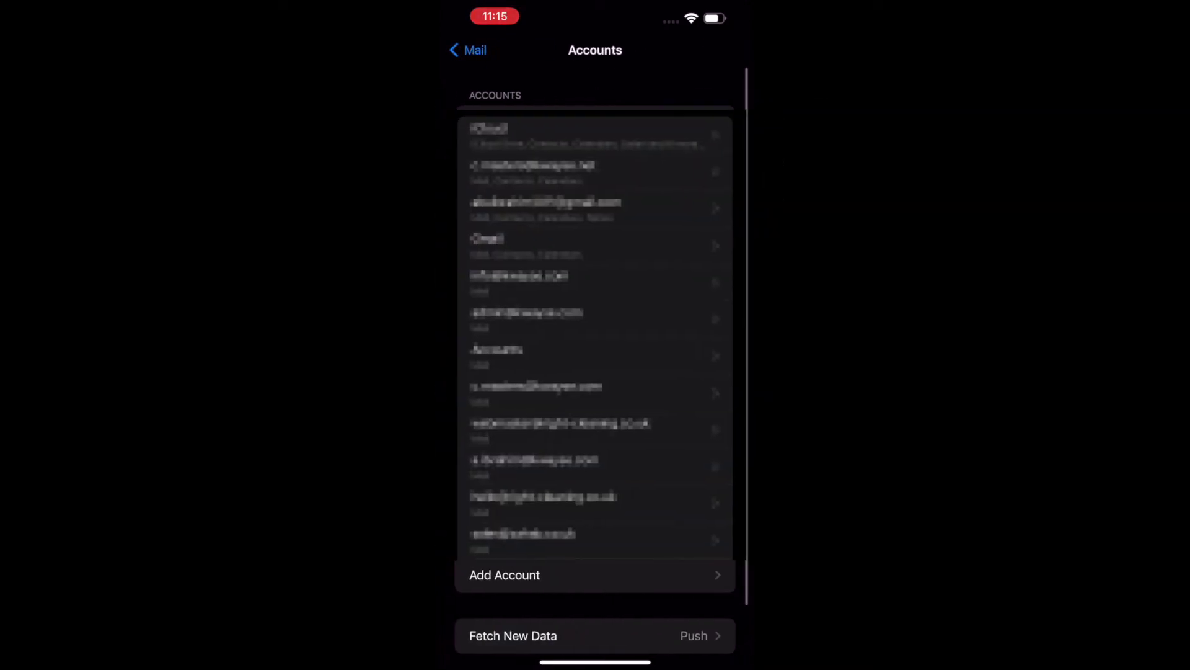
scroll(596, 372, down, 2)
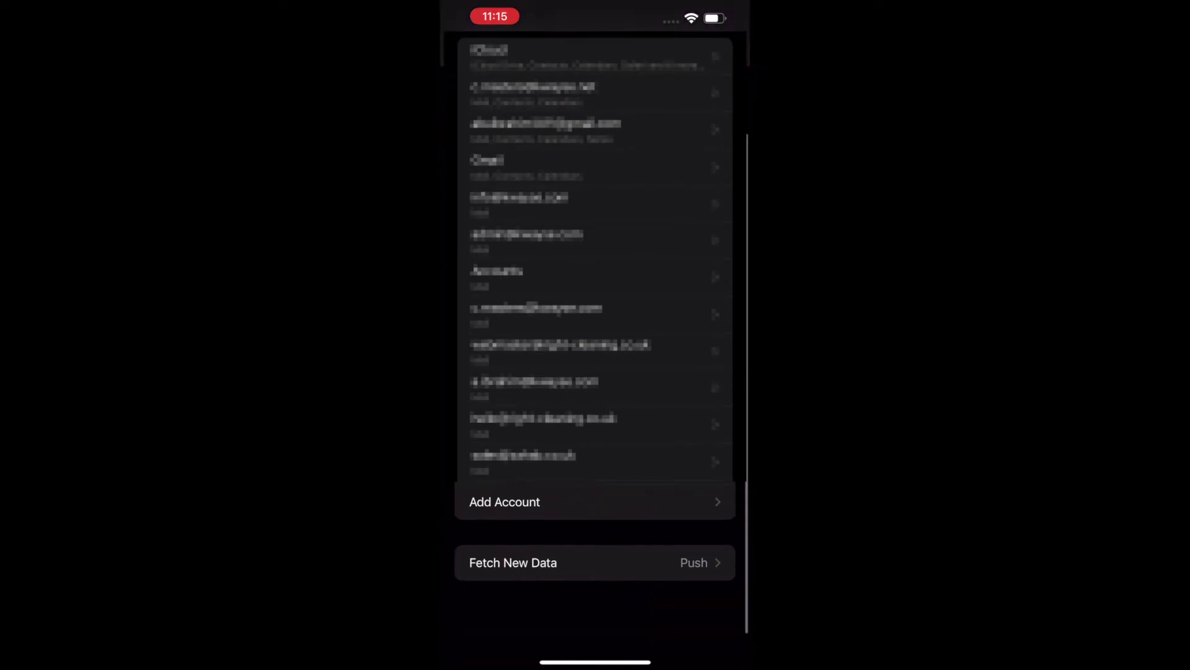
click(595, 539)
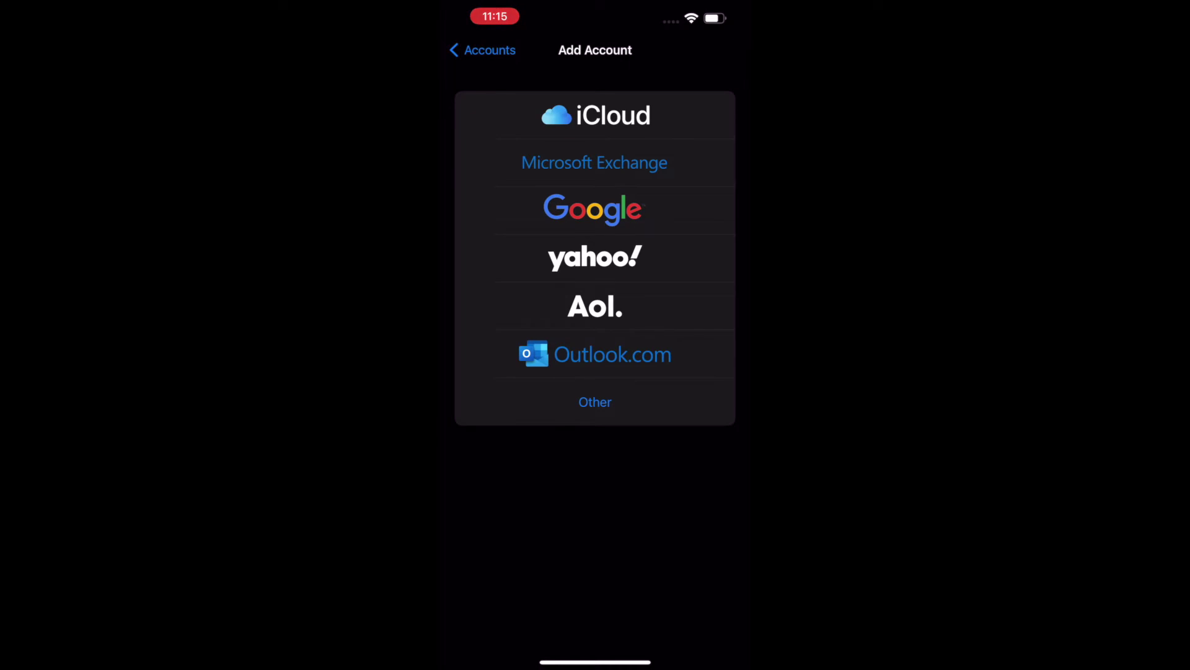
click(595, 402)
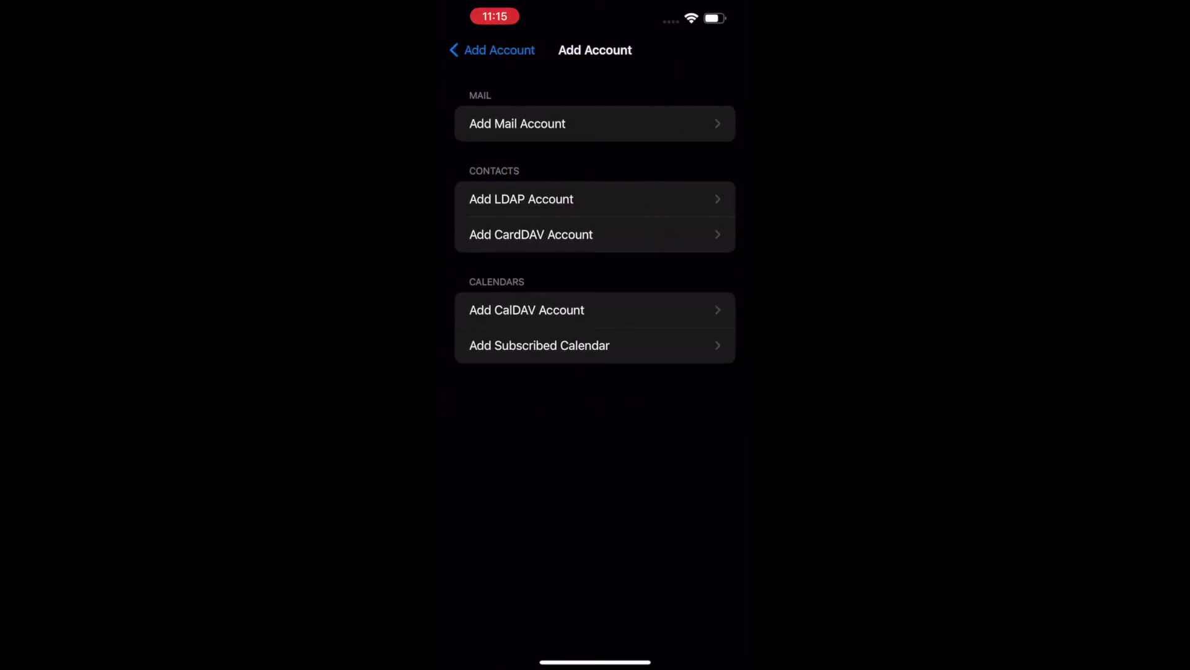
- Start a new mail account, enter the name and email, and copy the email address
click(596, 123)
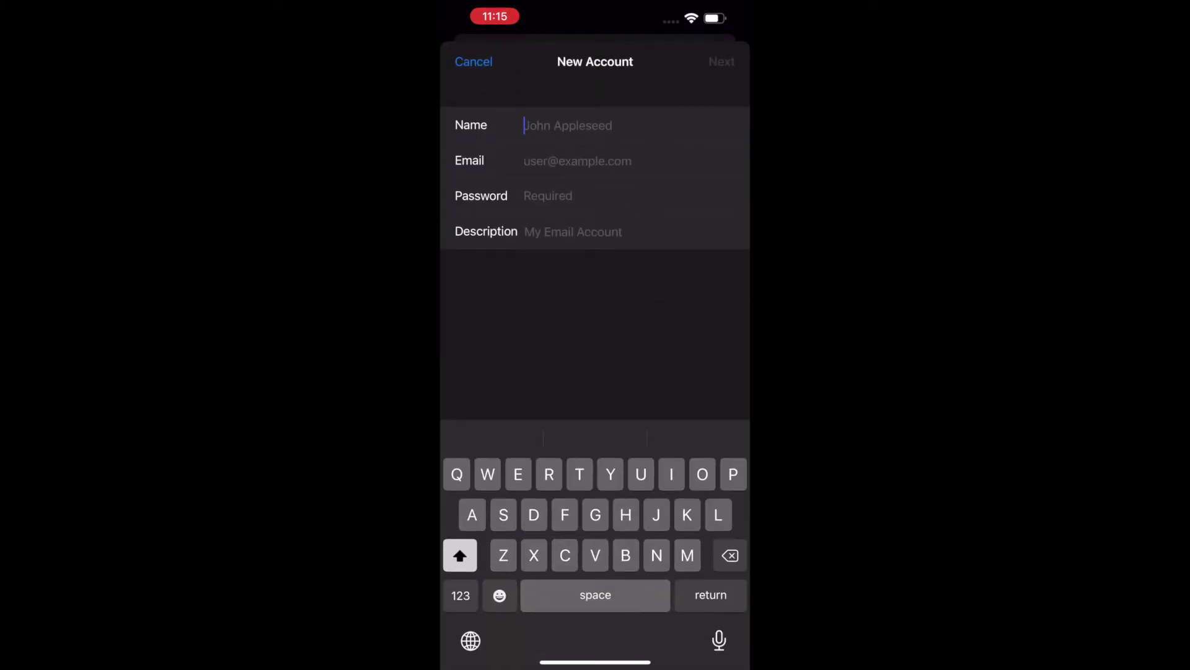
text(Joe )
text(blogs)
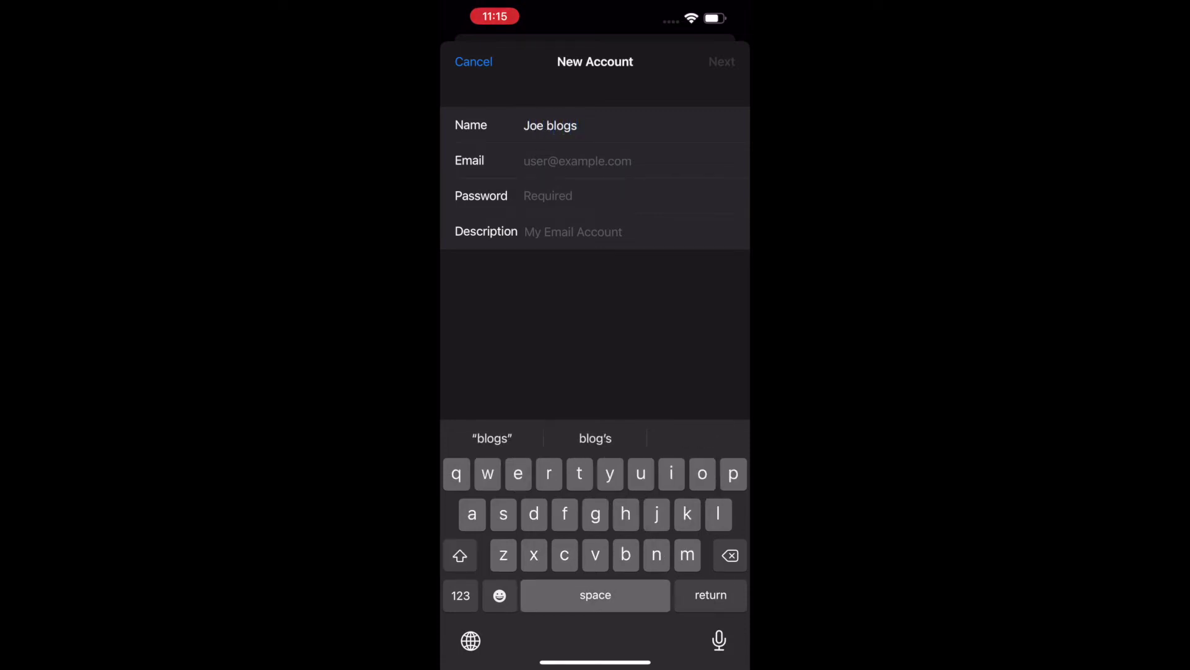
key(Return)
text(jblo)
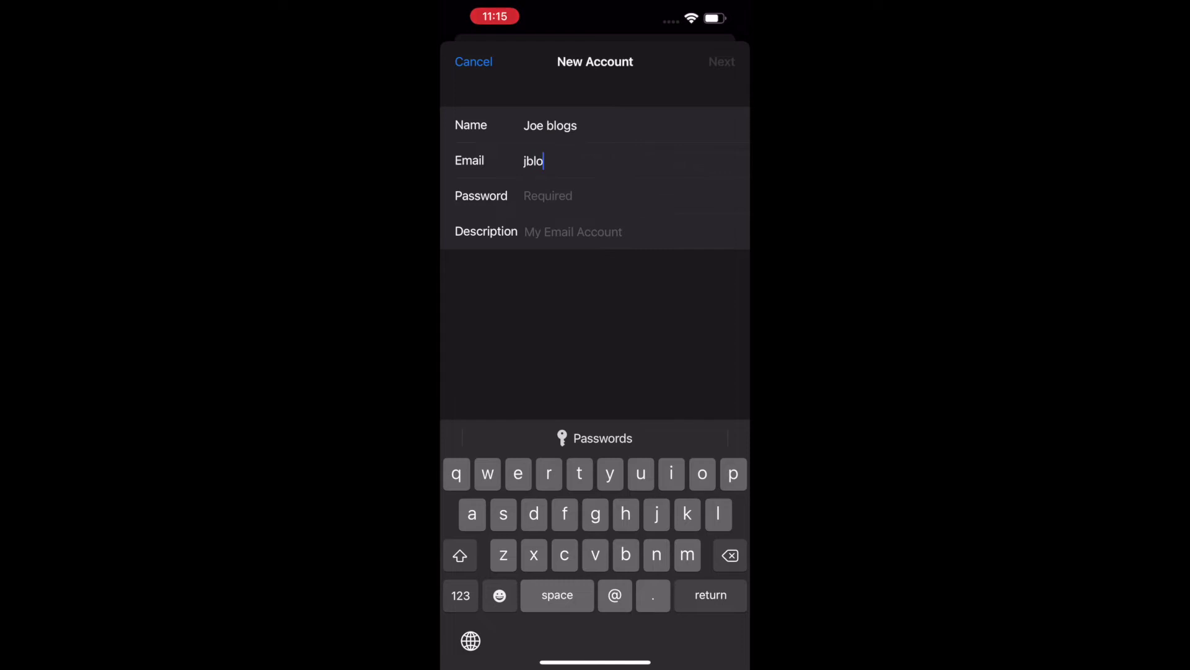
text(gs@exa)
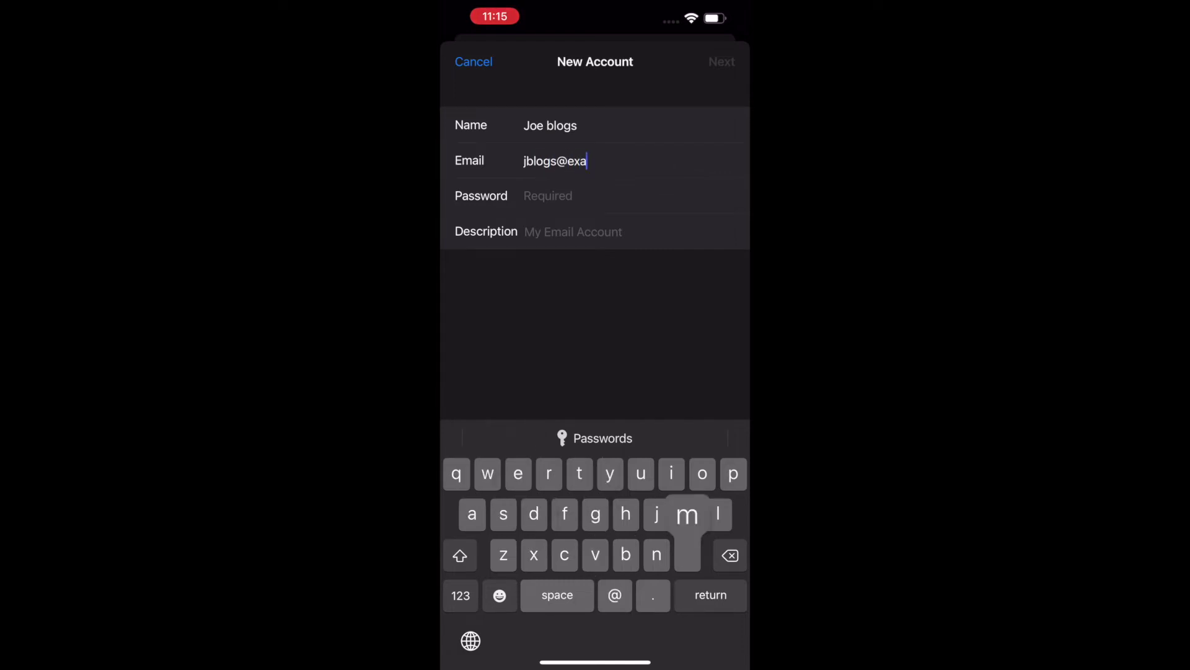
text(mple.co)
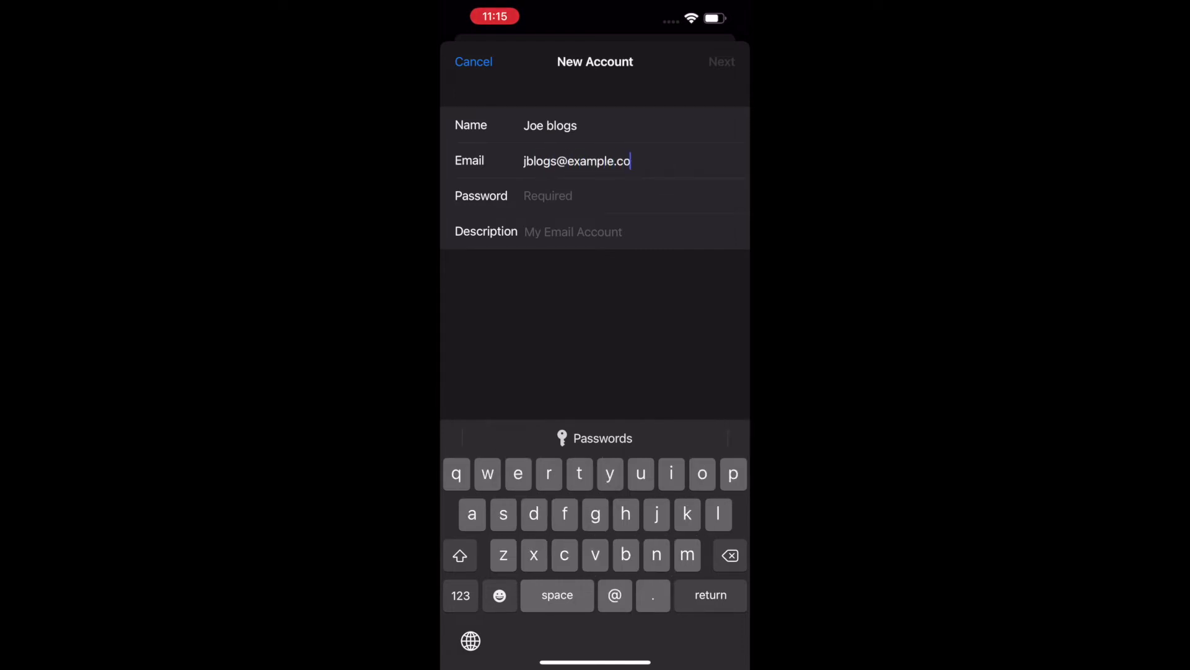
text(m)
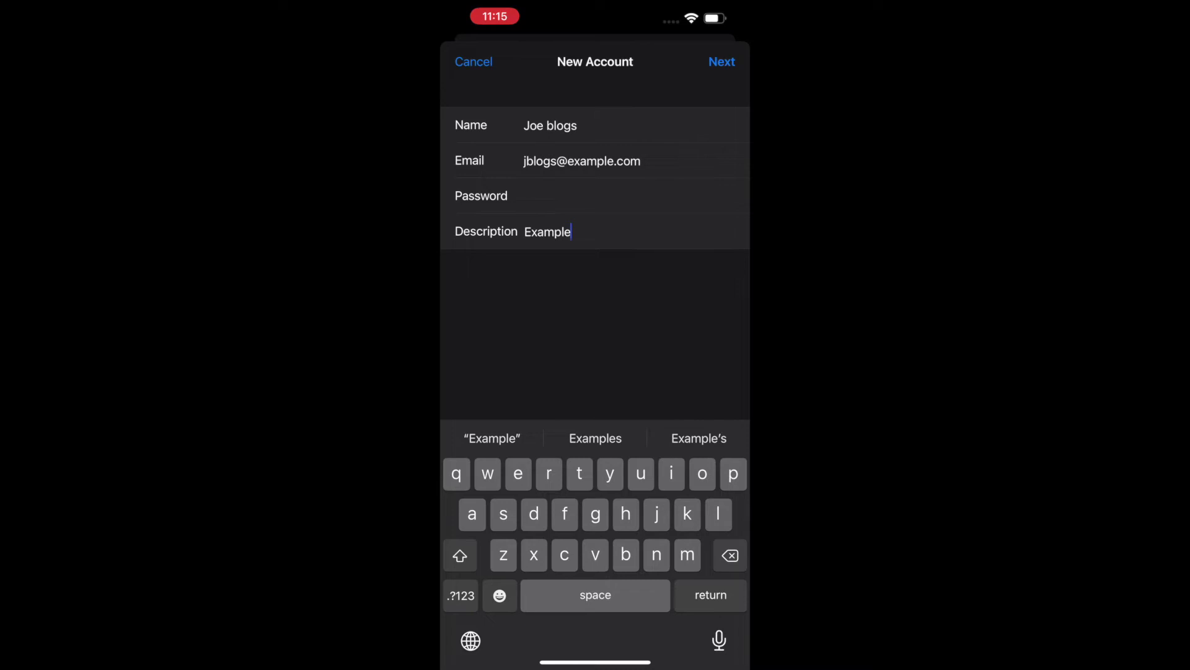
double_click(582, 161)
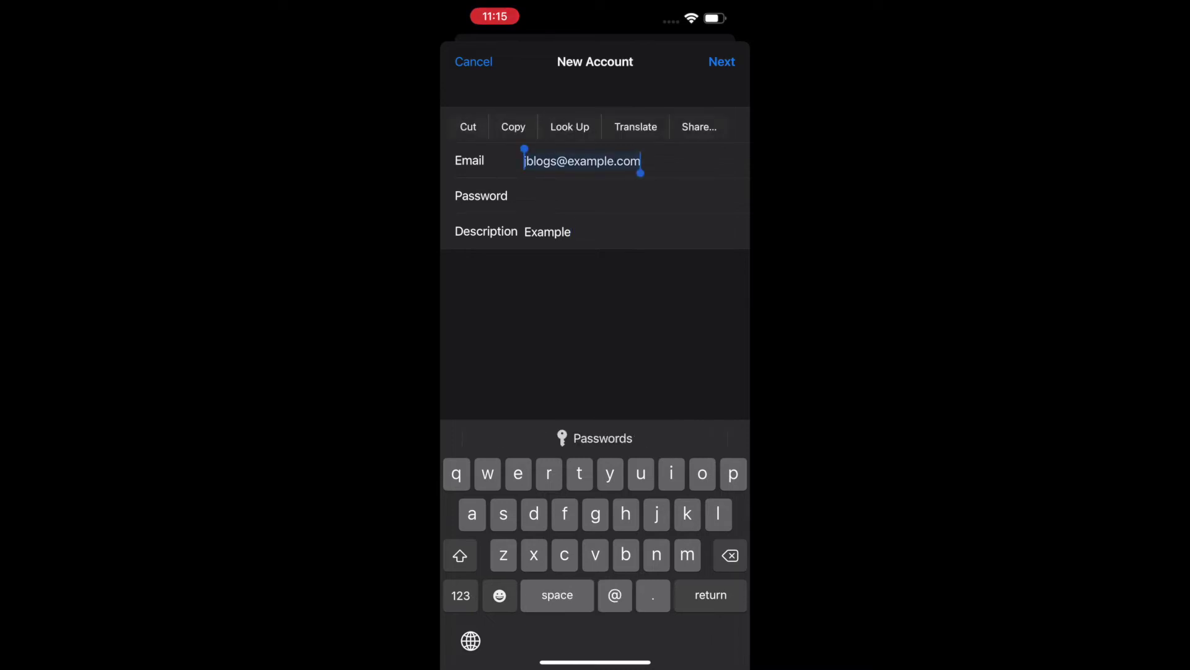
click(596, 231)
double_click(547, 231)
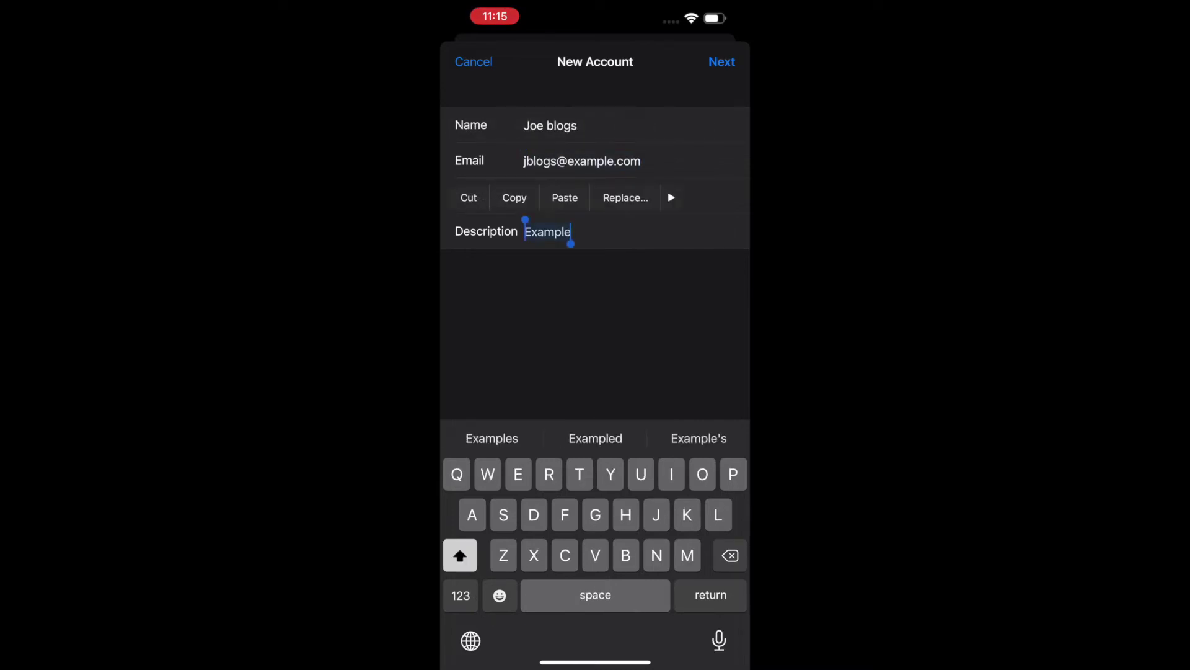
click(565, 197)
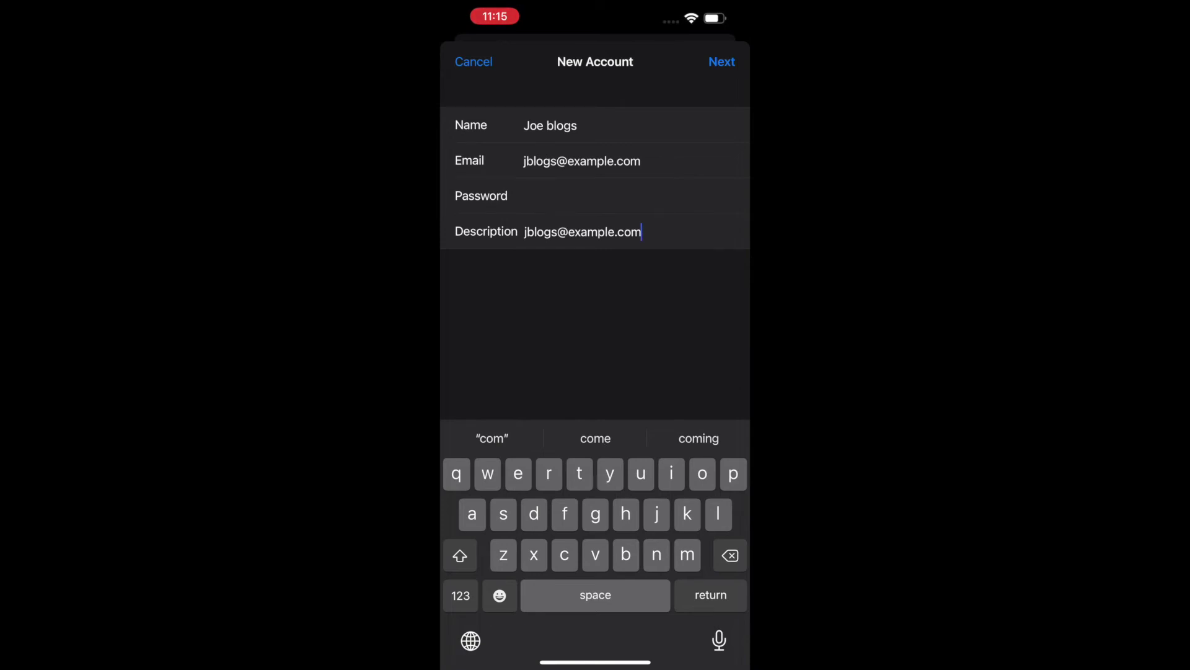
click(722, 62)
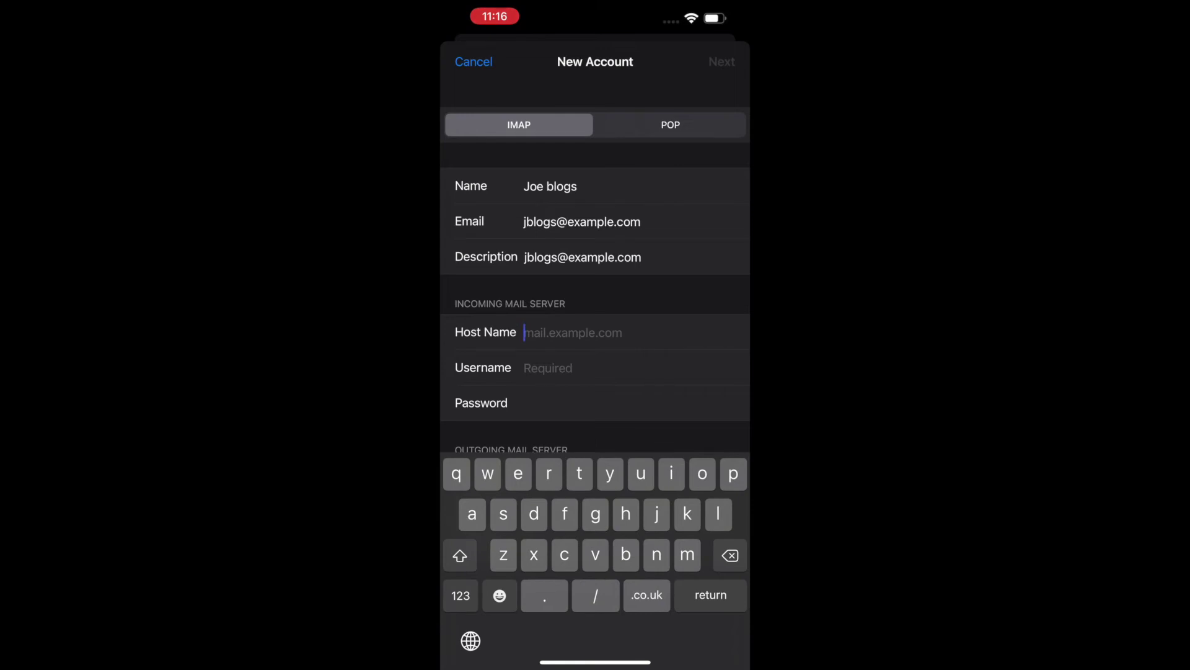
text(im)
text(ap.)
click(460, 594)
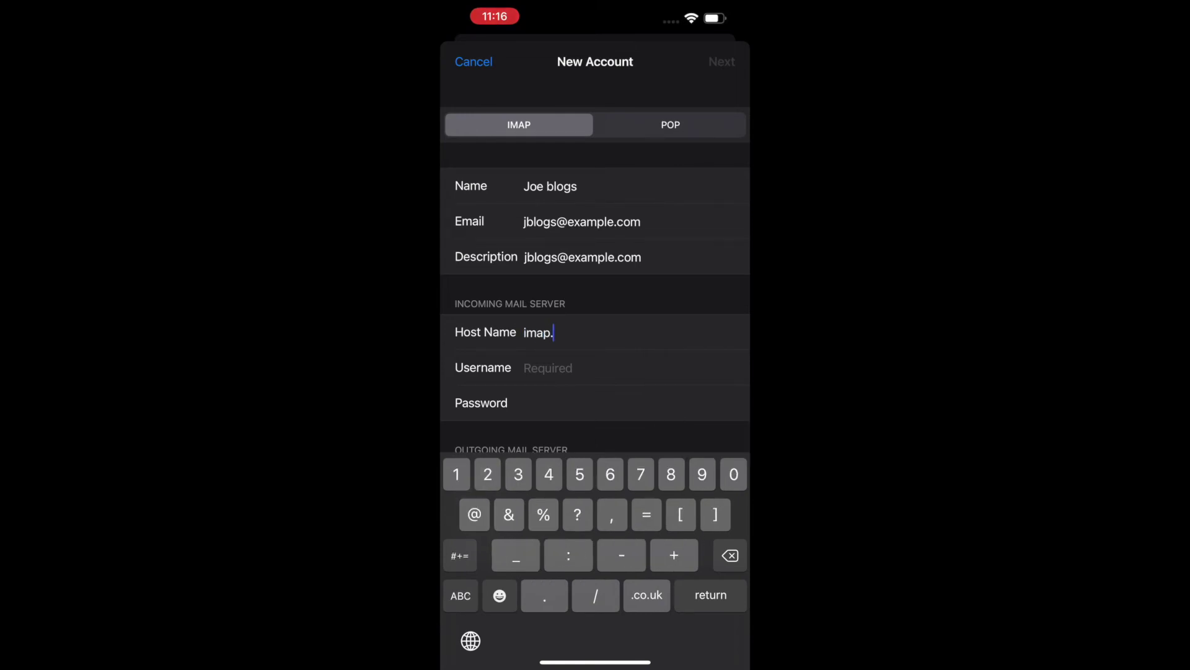
text(123)
text(-)
click(460, 594)
text(re)
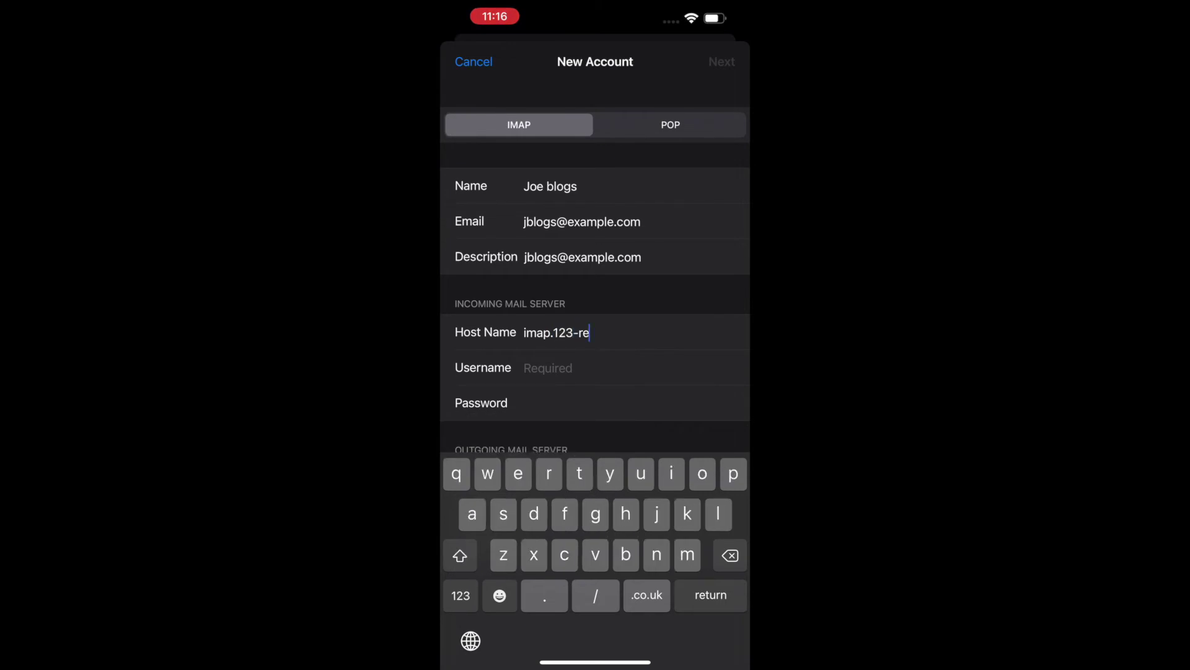
text(g.co.uk)
key(Return)
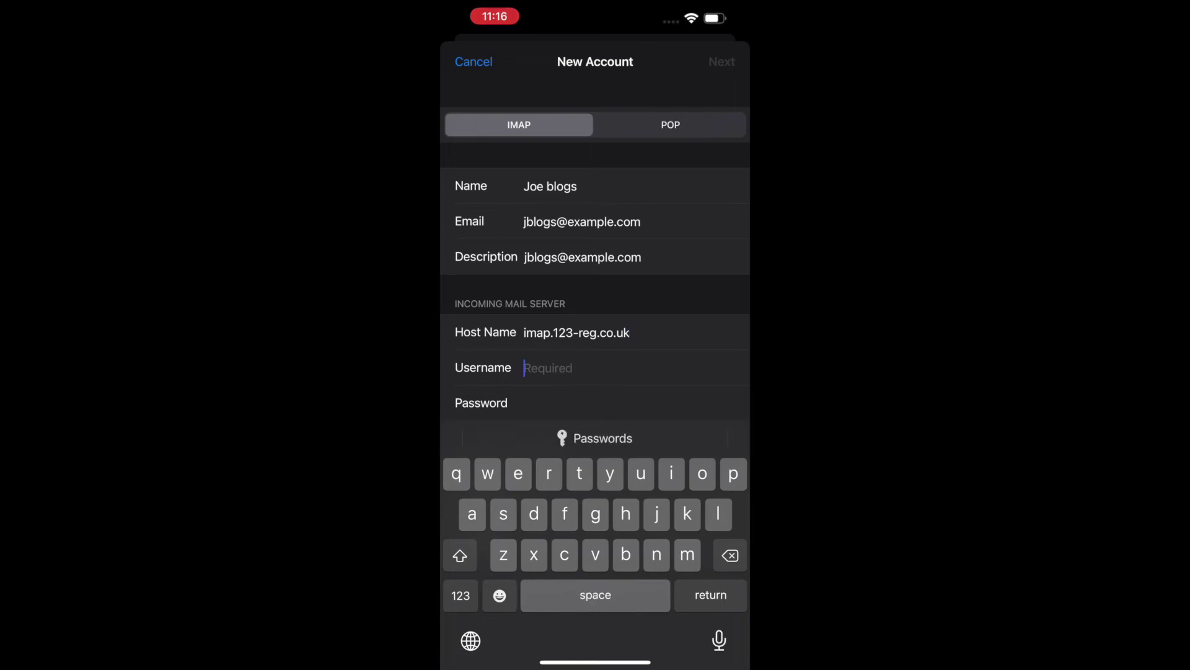
click(540, 368)
click(531, 331)
scroll(595, 232, down, 1)
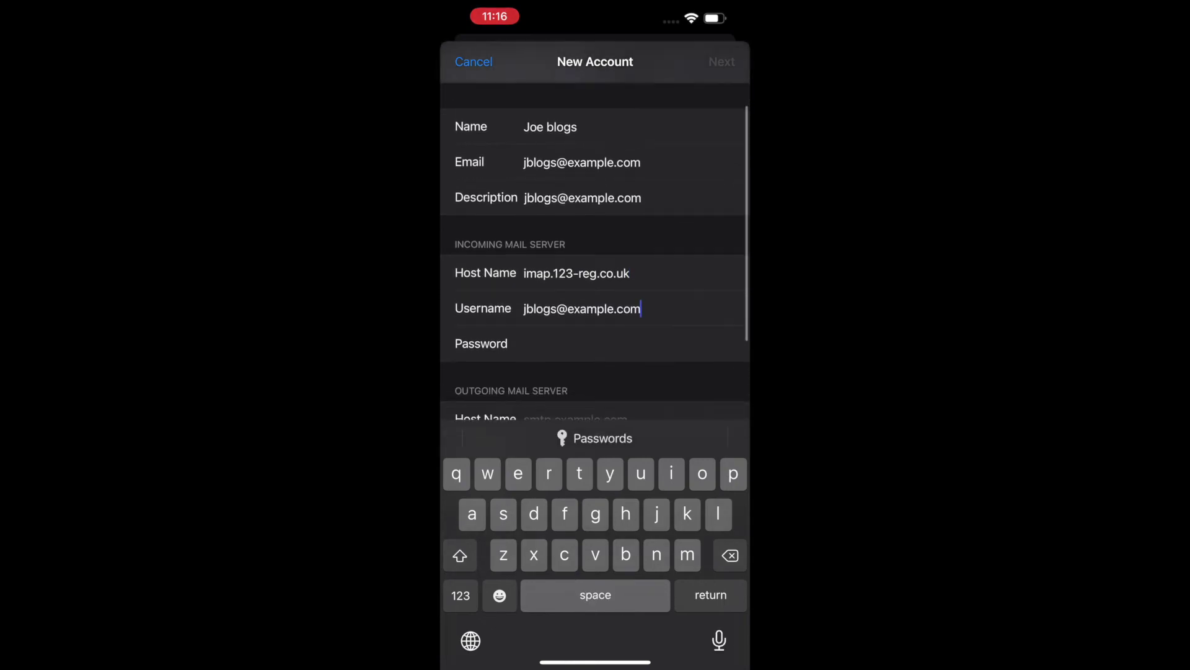
scroll(595, 232, down, 1)
scroll(596, 233, down, 2)
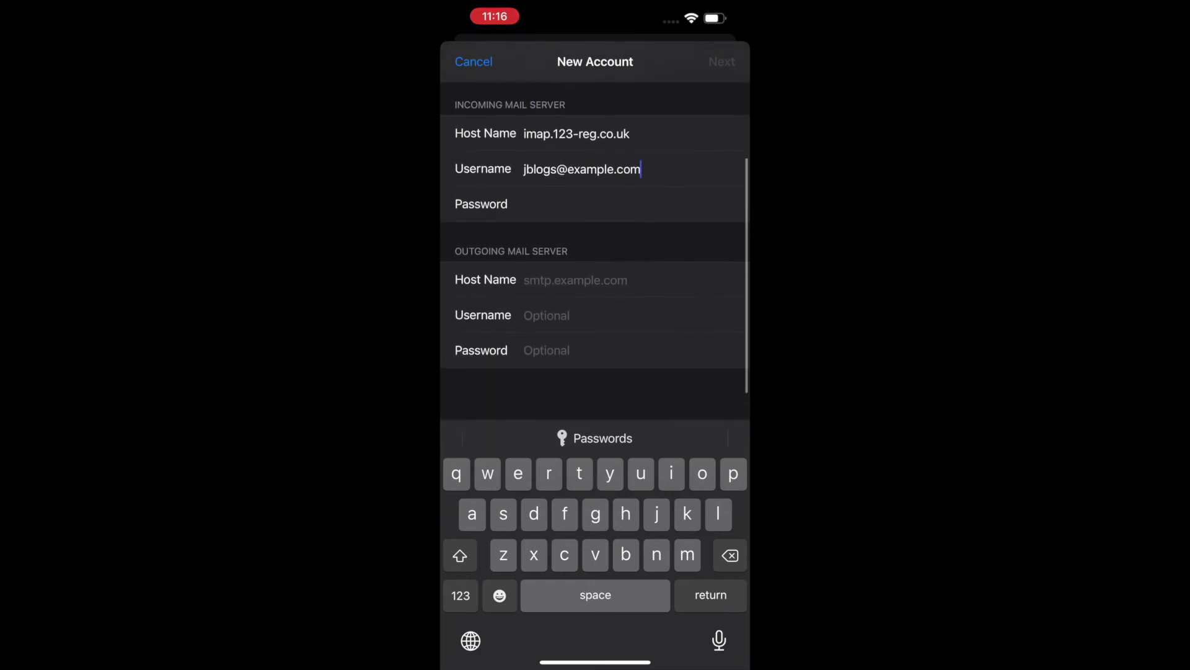
click(575, 279)
text(sm)
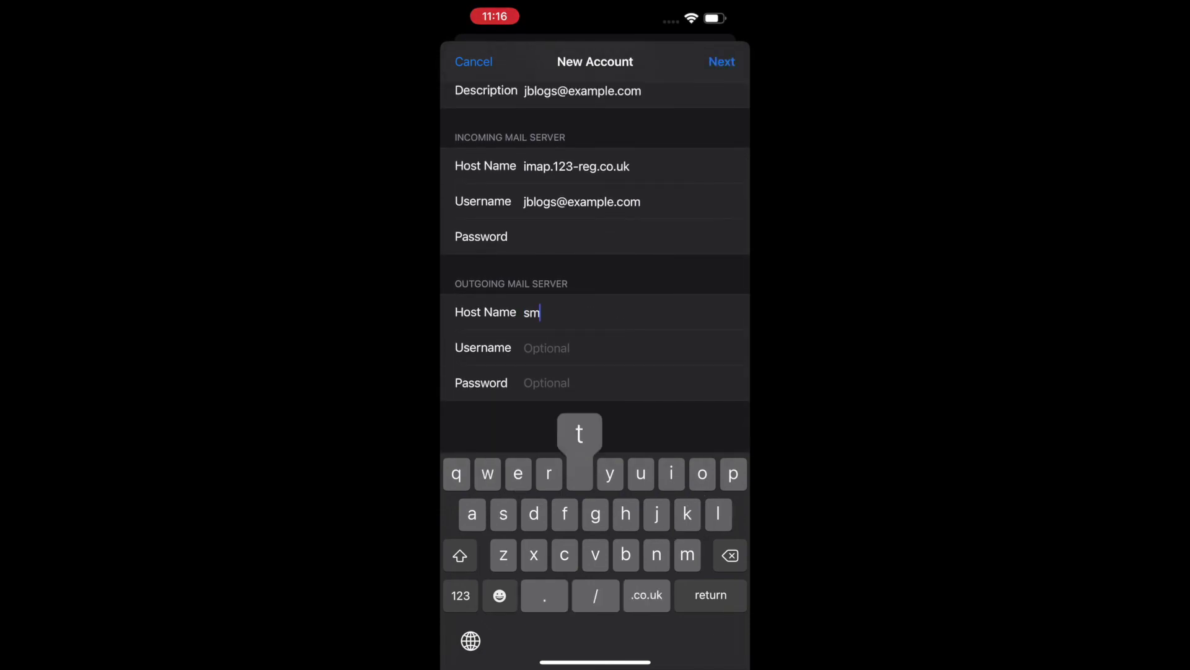
text(tp.)
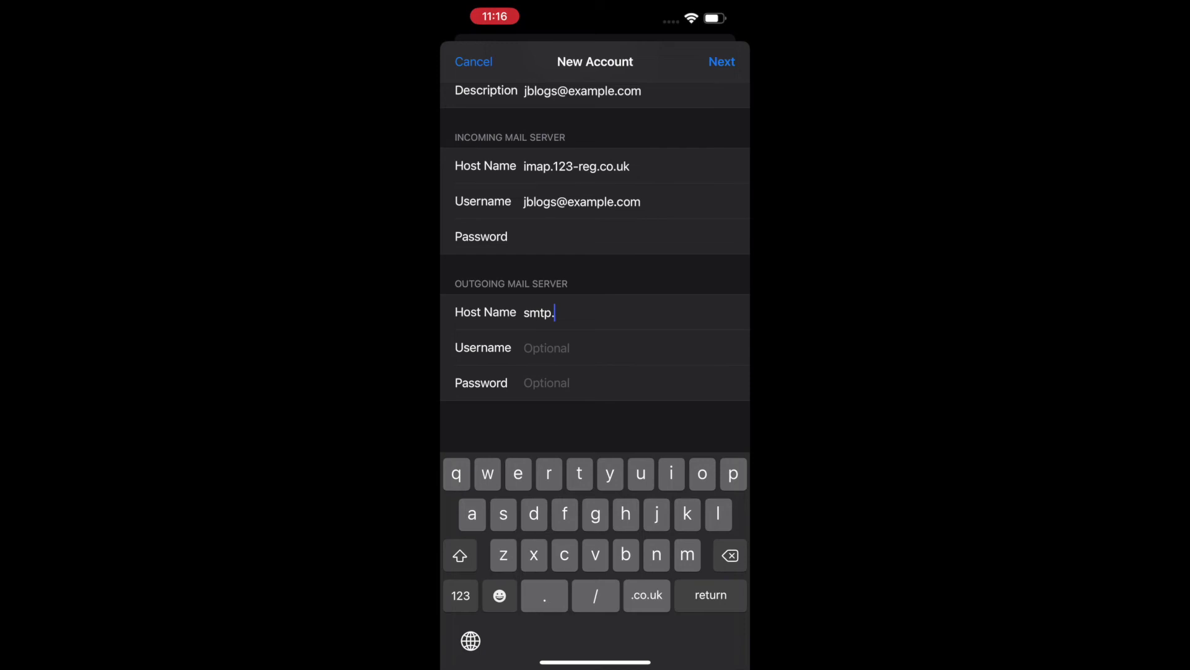
text(123)
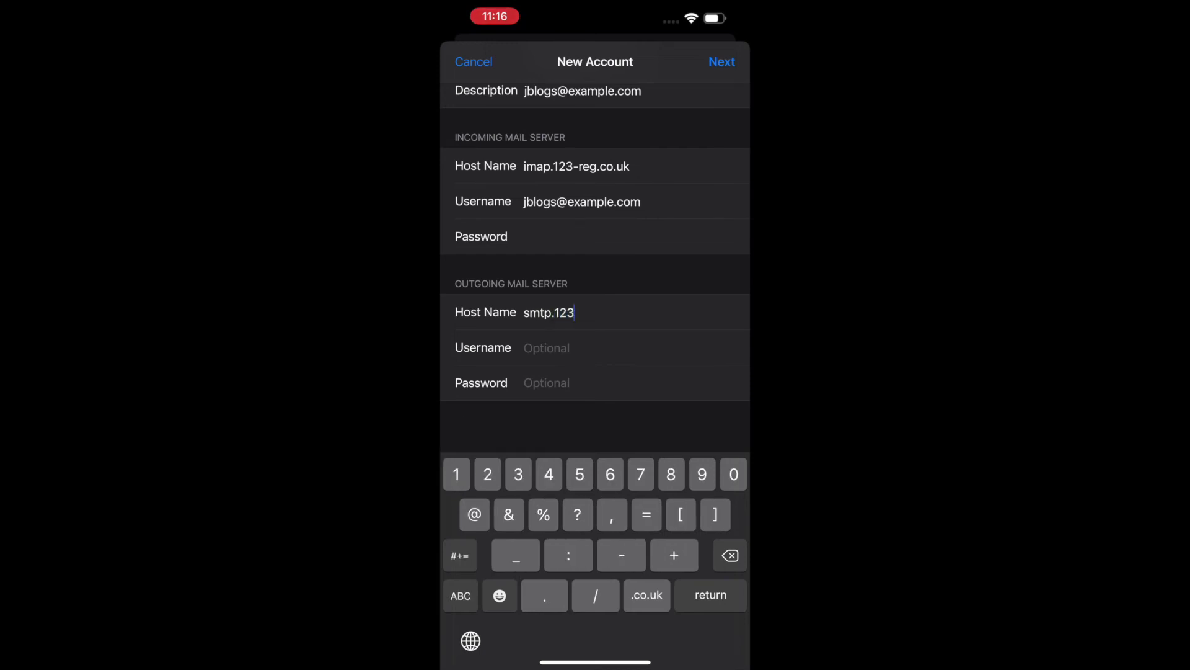
text(-reg)
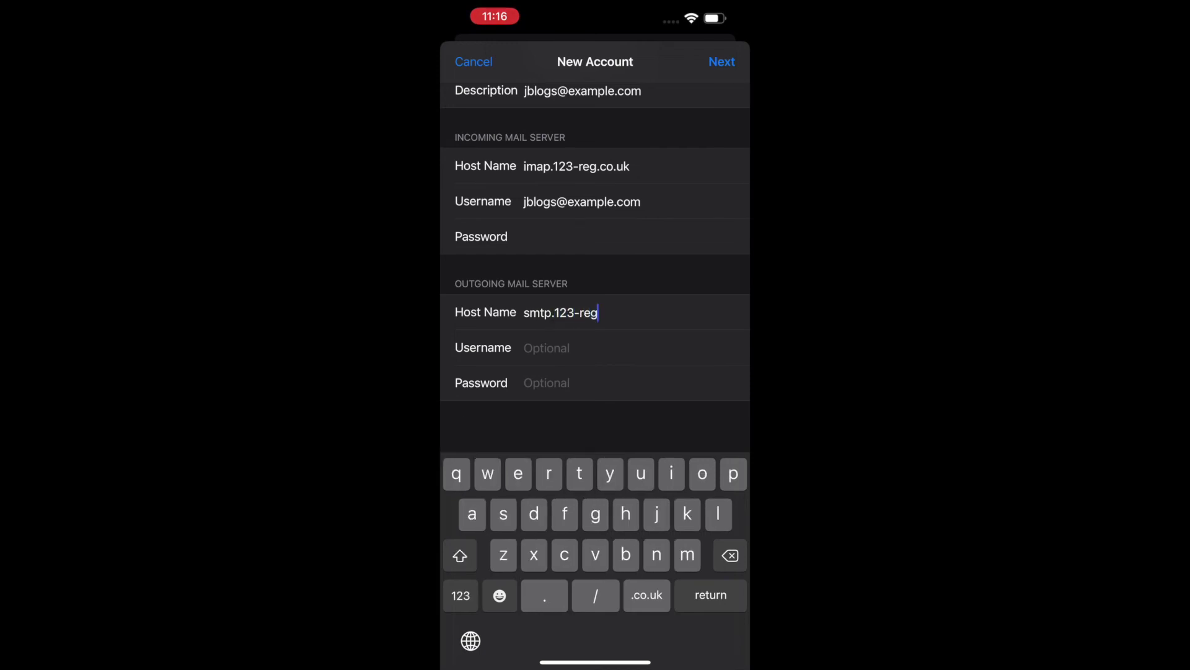
text(.co.uk)
key(Return)
click(546, 377)
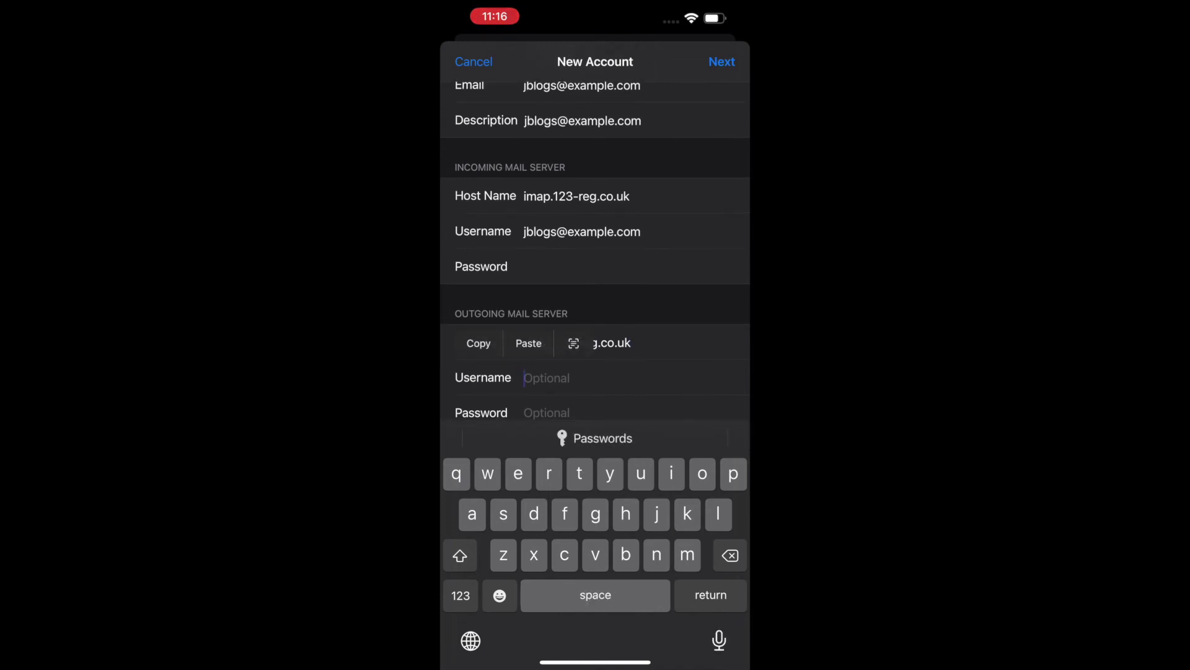
click(529, 342)
scroll(595, 251, down, 1)
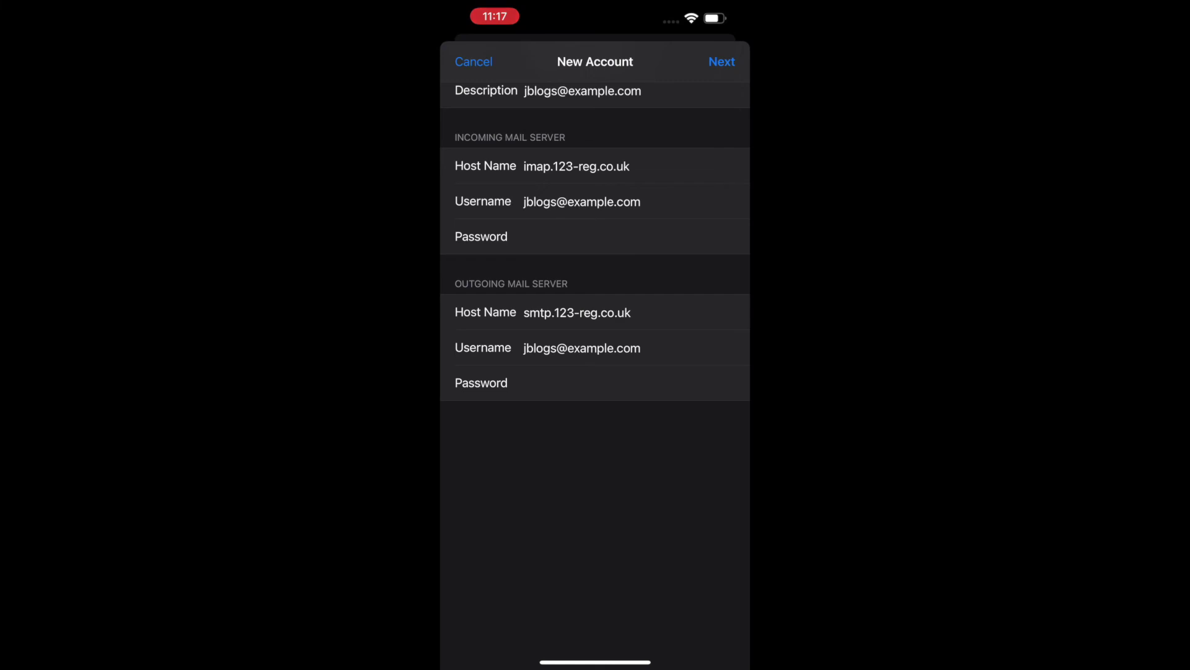
click(721, 62)
drag(595, 233, 595, 308)
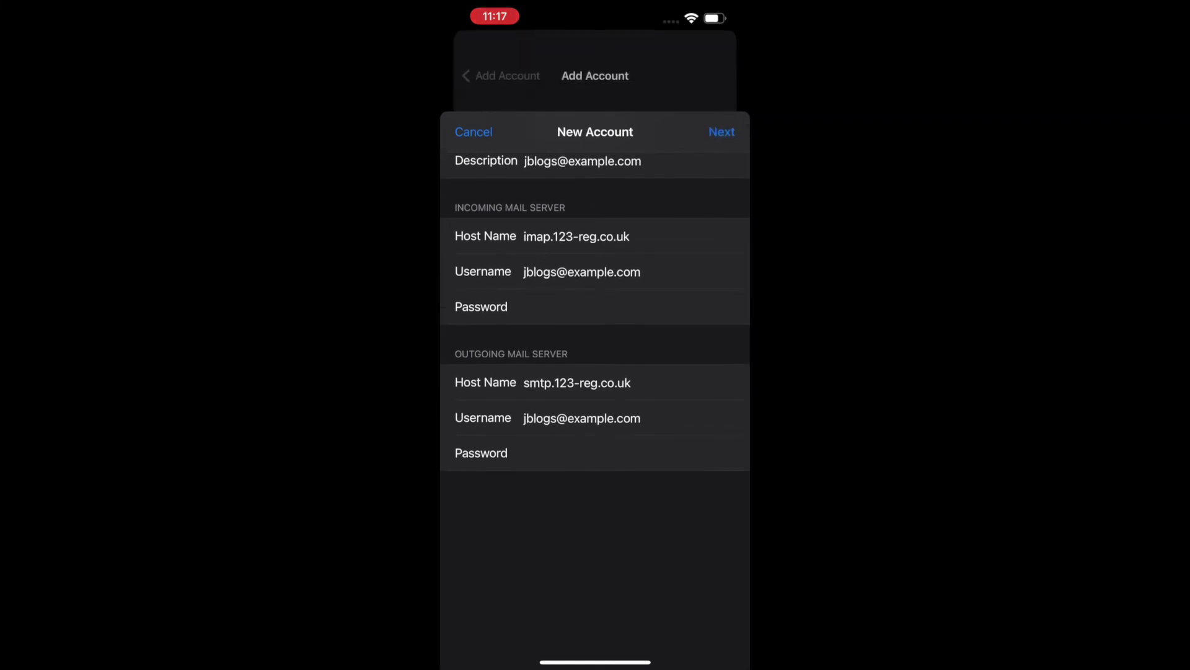